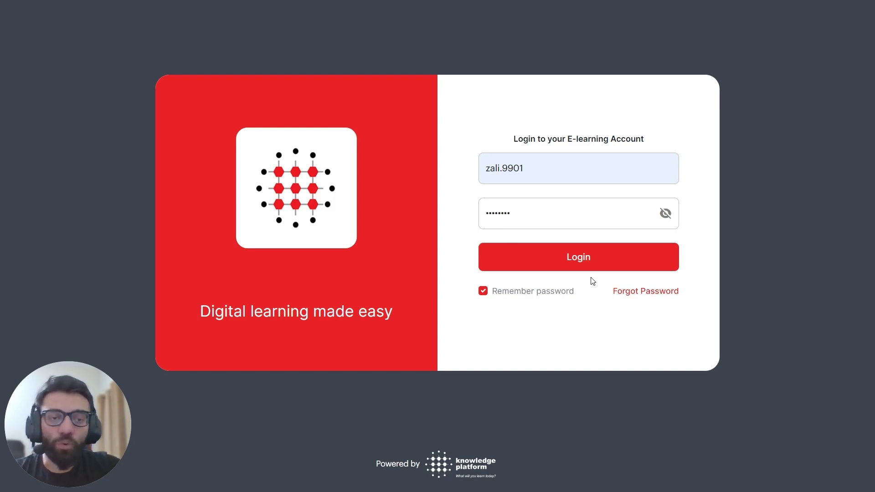
Log in to the e-learning account with the saved credentials and open the import dialog for classes.
left_click(569, 259)
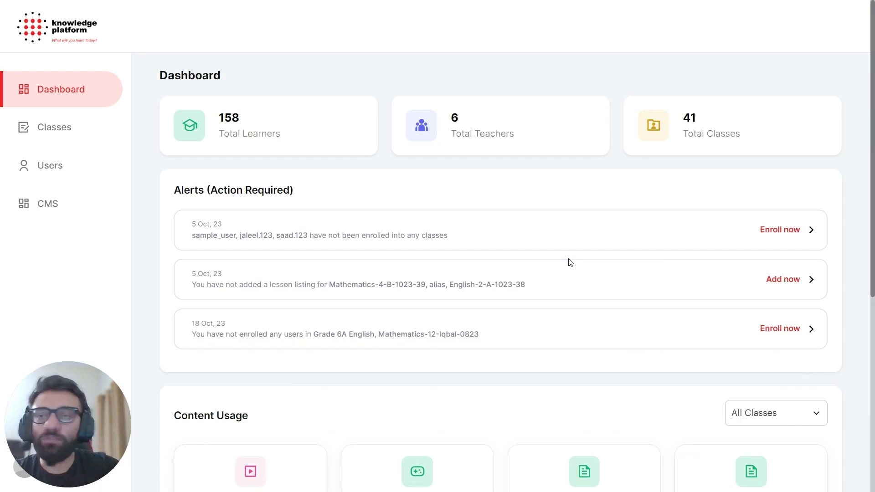
left_click(62, 130)
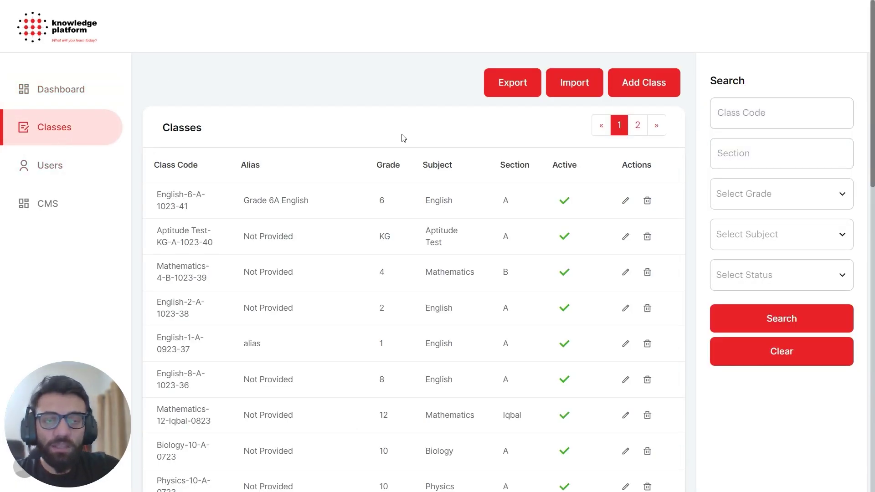
left_click(580, 85)
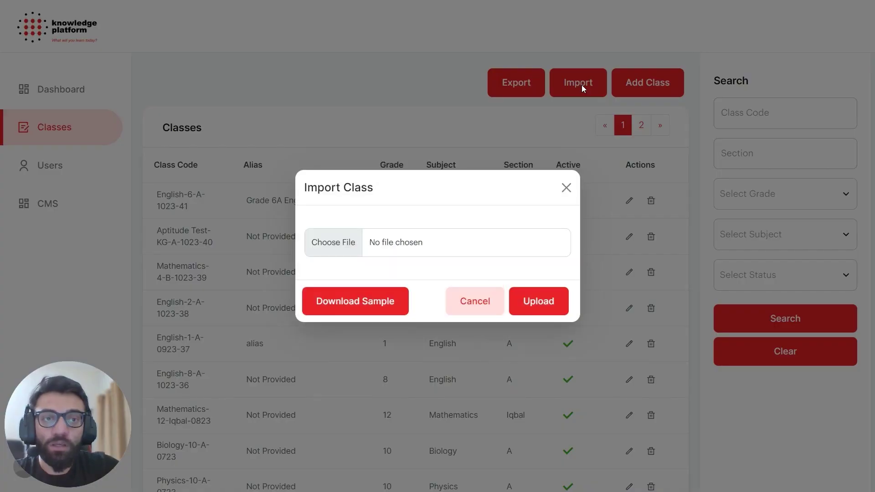
Download the sample class import file and open sample_classes_knowledge_platform from the Downloads folder in Excel for editing.
left_click(361, 302)
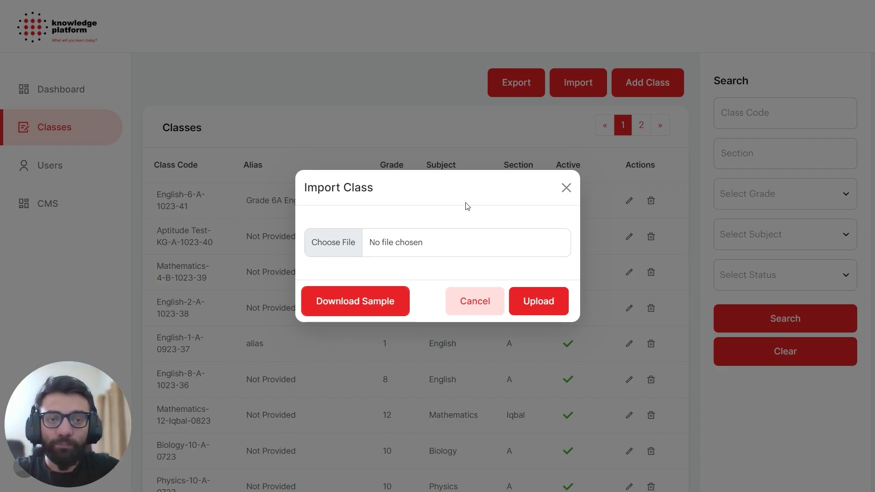
key("alt+Tab")
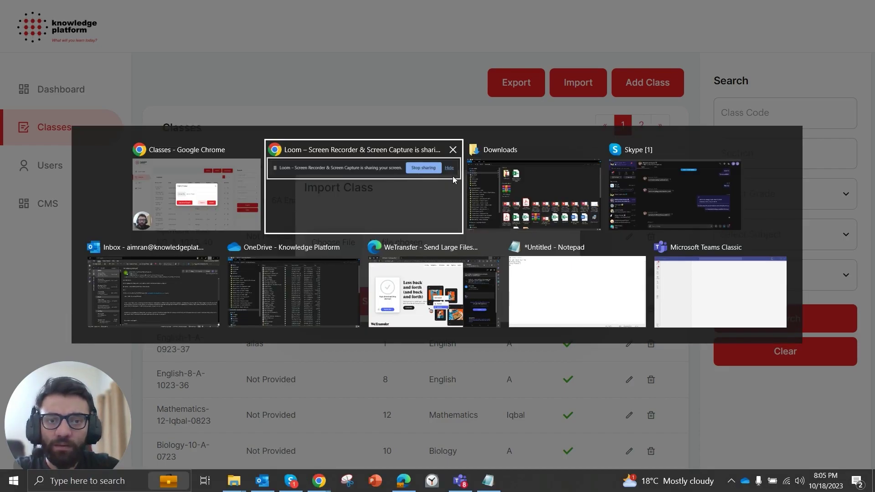
left_click(516, 180)
left_click(335, 100)
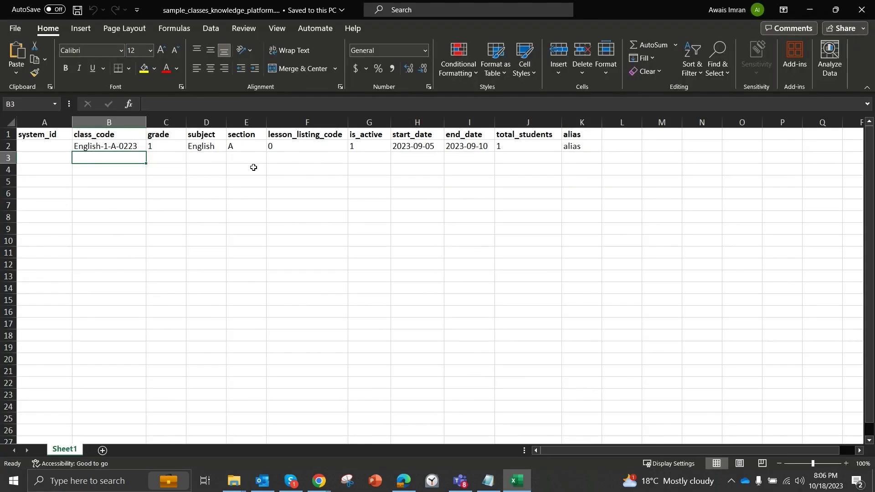
Examine the sample entry in row 2, from class_code through start_date, especially the class_code, grade, subject and section cells.
key("Up")
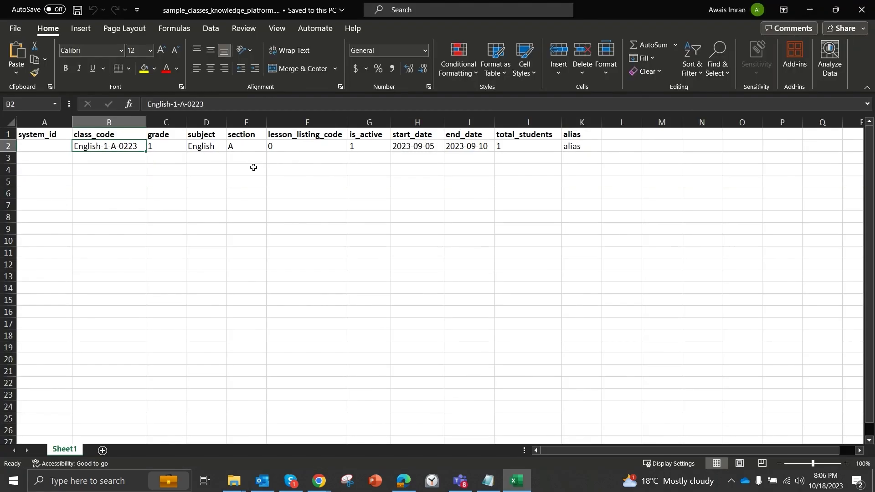
key("Right")
key("Right")
key("Right")
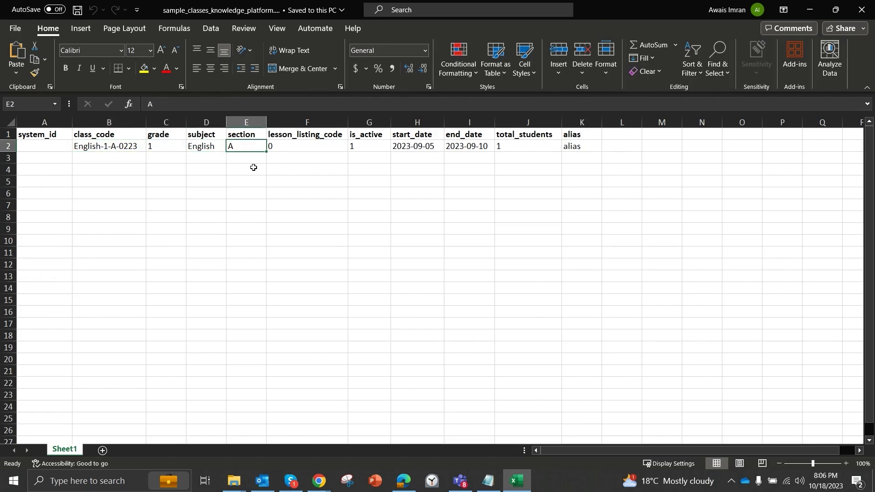
key("Right")
key("Right")
key("Right")
key("Right")
key("Left")
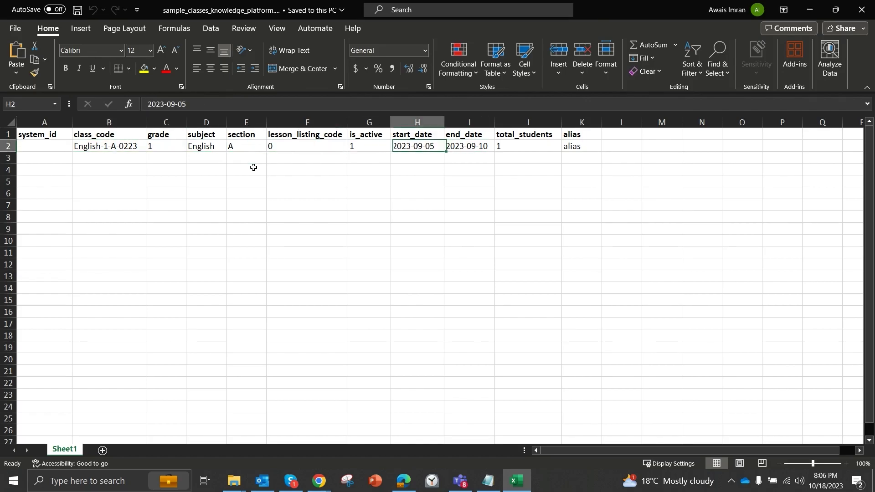
key("Left")
key("Left")
key("Left")
key("Left")
key("Left")
key("Left")
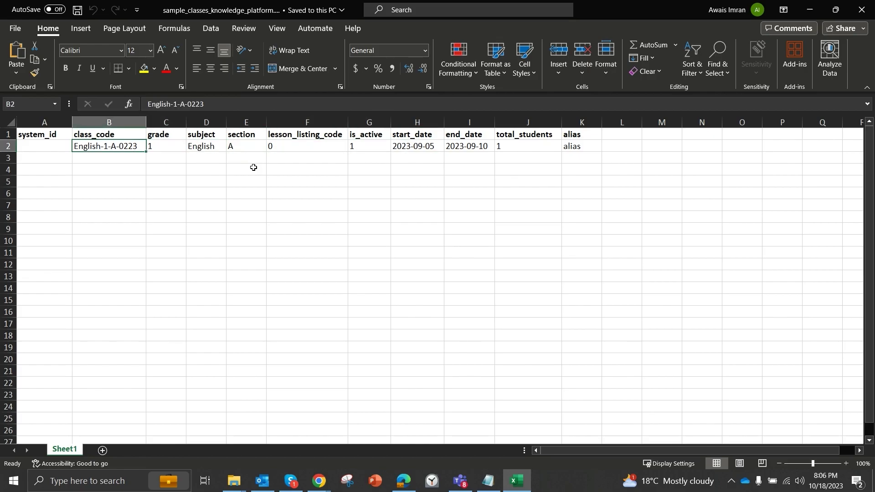
key("shift+Right")
key("shift+Right")
key("shift+Right")
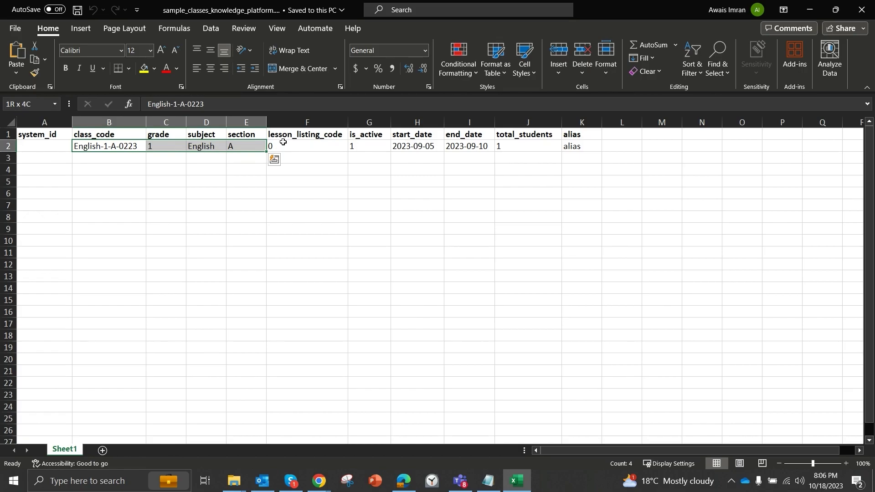
Highlight the class_code, grade, subject and section header cells with a yellow fill.
left_click(119, 134)
key("shift+Right")
key("shift+Right")
key("shift+Right")
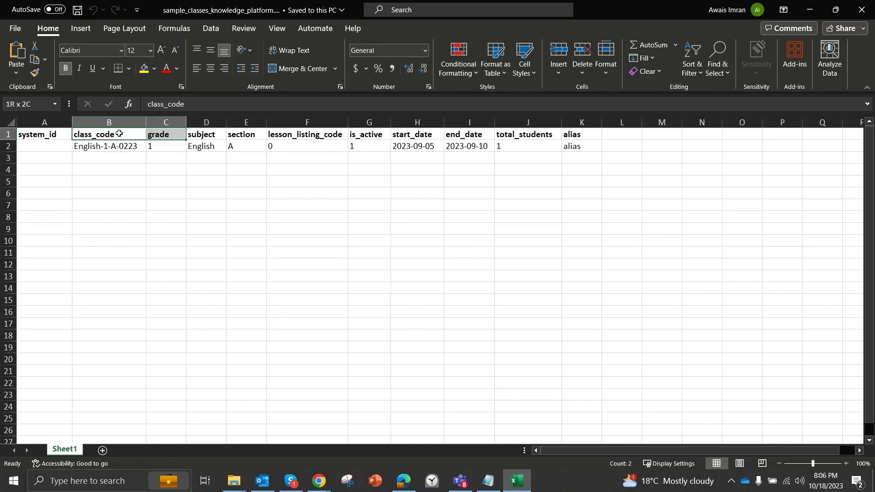
left_click(145, 69)
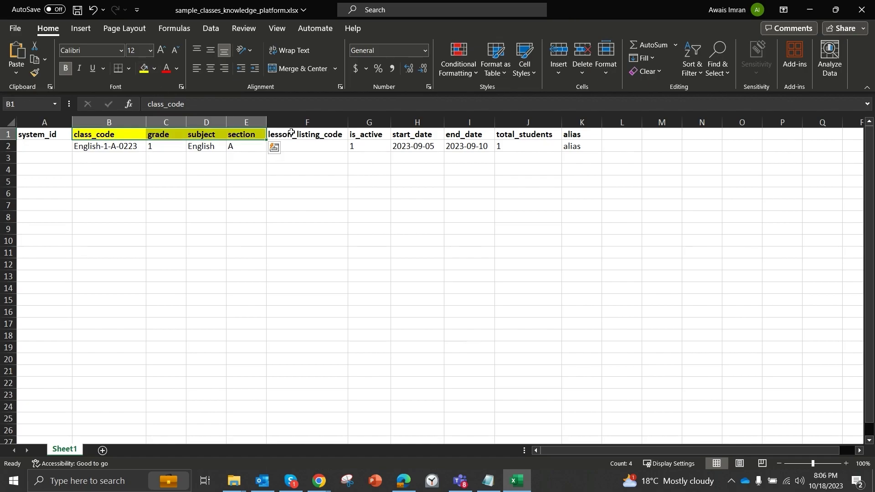
Highlight the start_date, end_date and alias header cells with a yellow fill.
left_click(414, 135)
key("shift+Right")
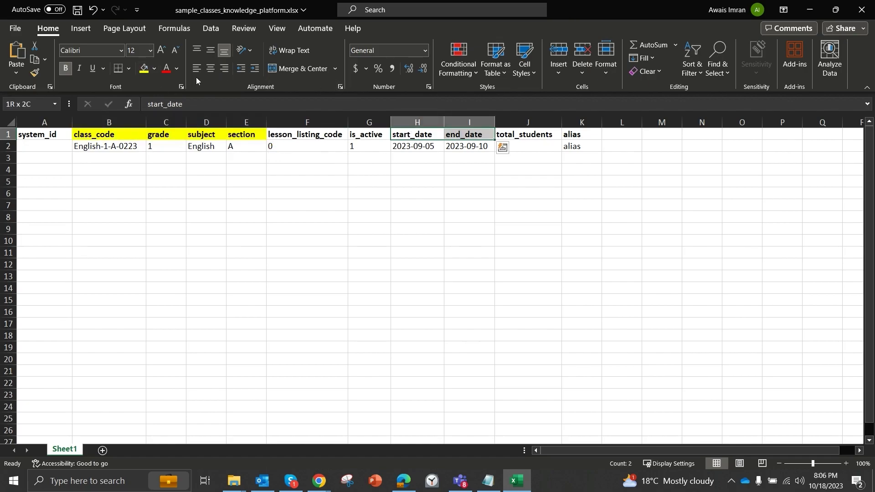
left_click(150, 72)
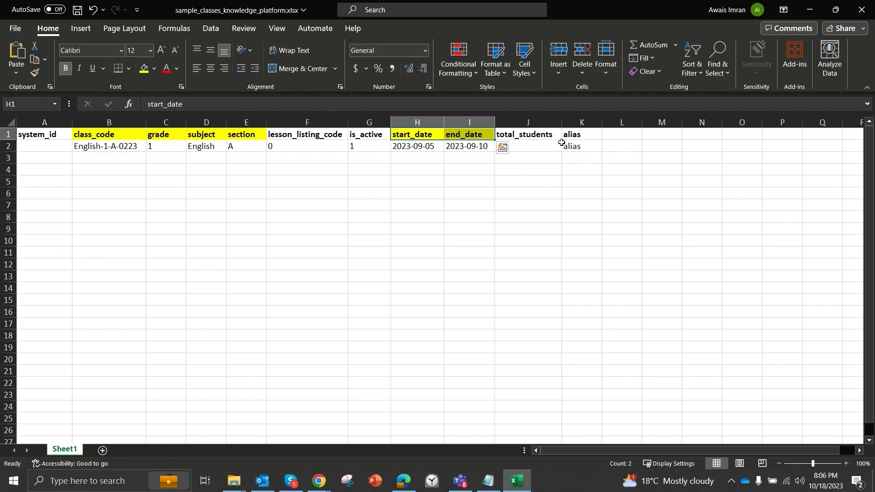
left_click(574, 135)
left_click(144, 70)
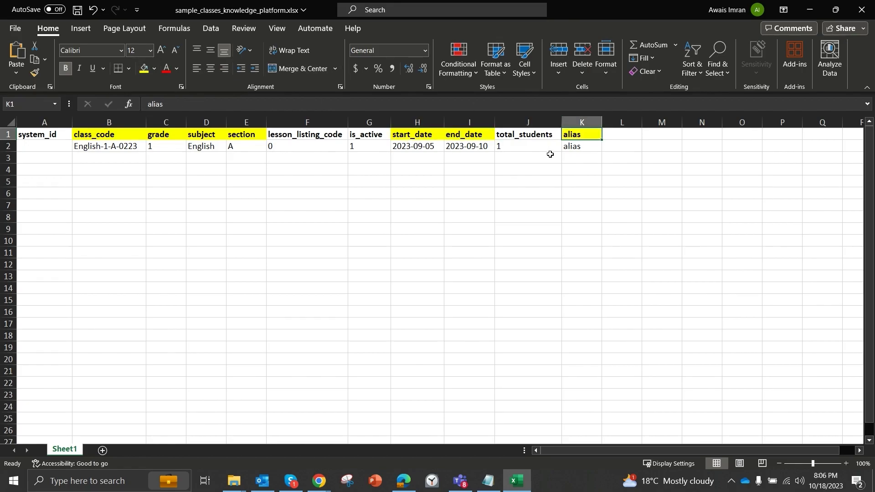
Enter the class code English-2-A-1023 in cell B3, below the sample class code.
left_click(110, 144)
left_click(117, 157)
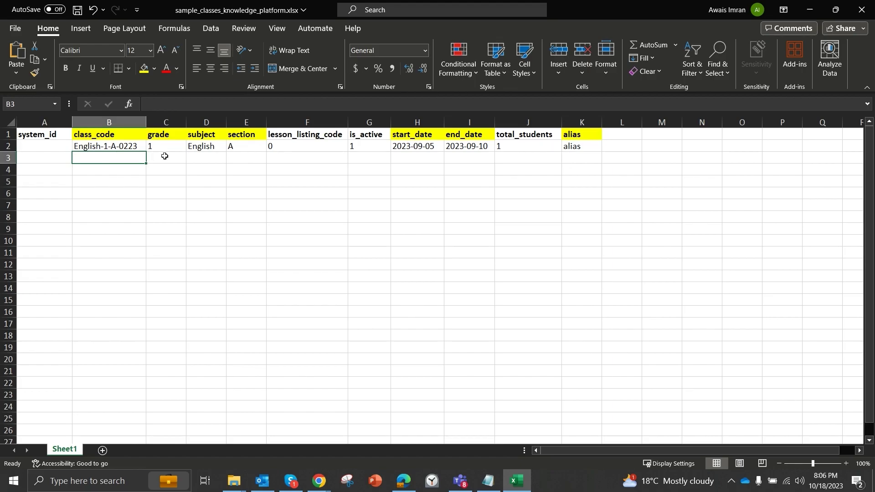
key("Right")
key("Right")
key("Left")
key("Left")
key("Right")
key("Right")
key("Left")
key("Left")
type("English")
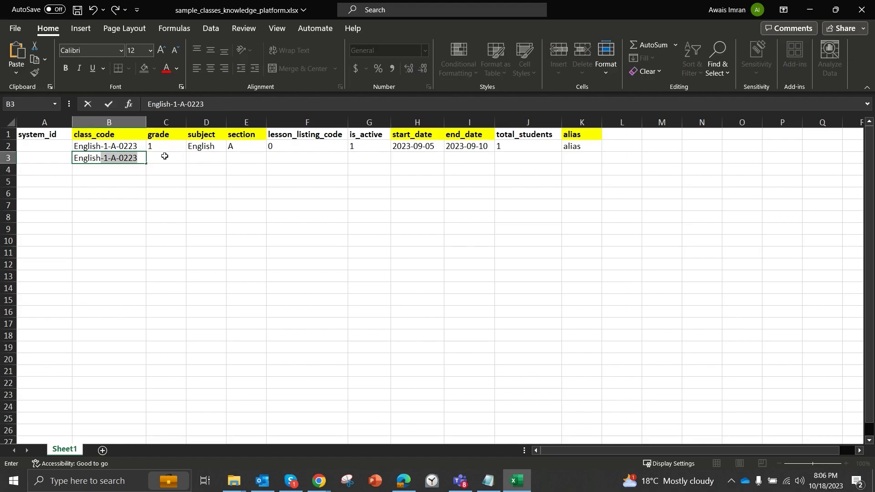
type("-2-A-")
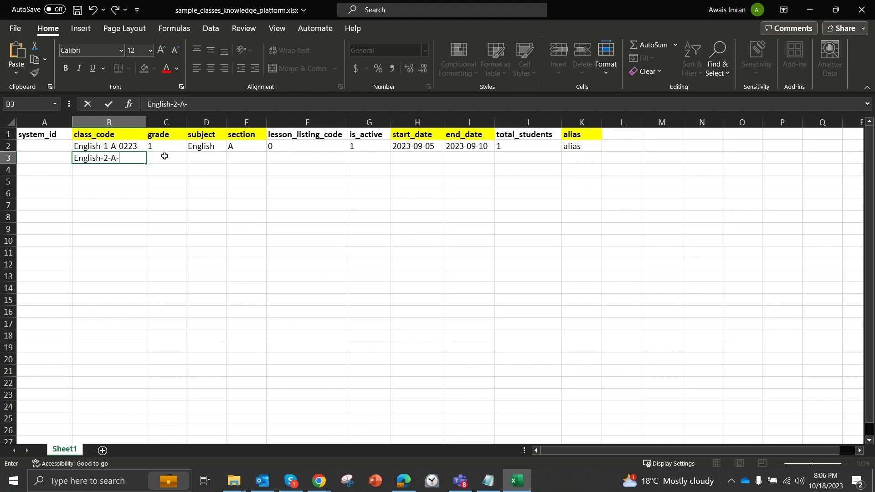
type("1023")
key("Return")
Fill row 3 with grade 2, subject English, section A and is_active 1, leaving the lesson_listing_code blank.
left_click(164, 156)
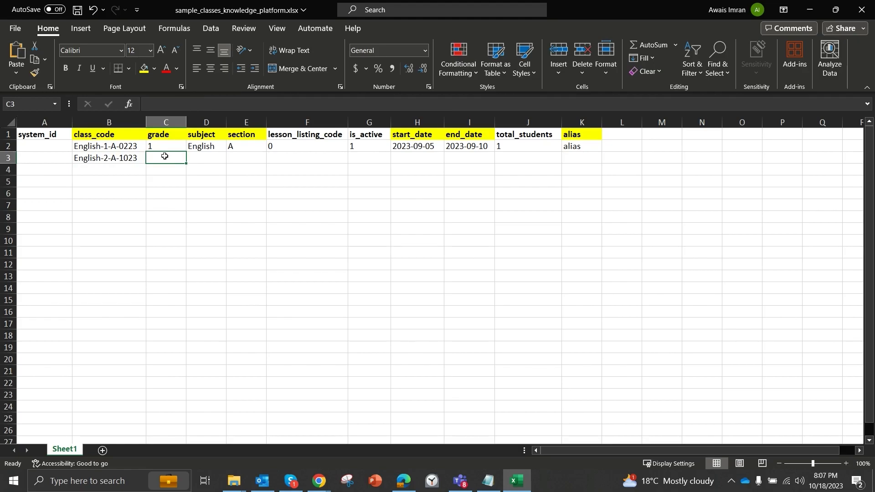
type("2")
key("Tab")
type("Engl")
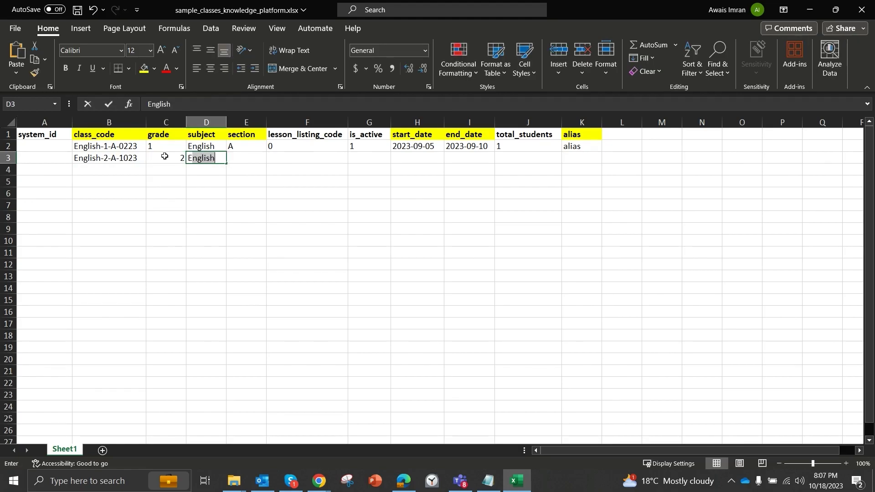
type("ish")
key("Tab")
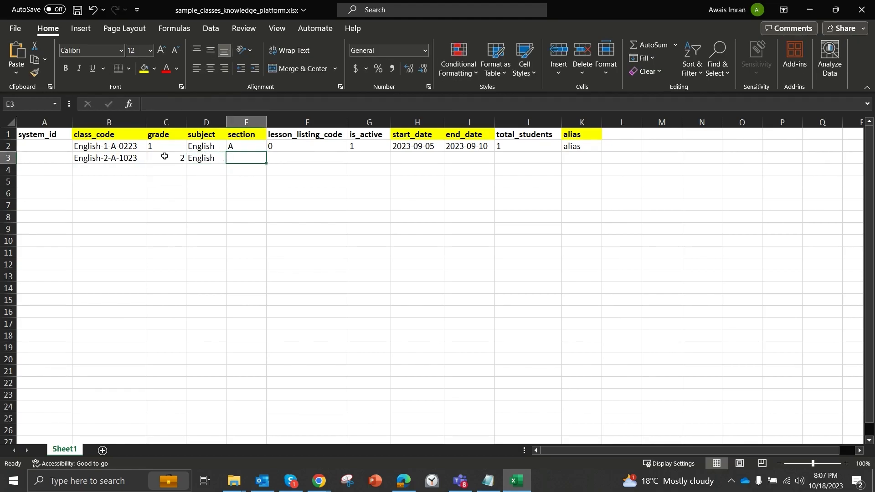
type("A")
key("Tab")
key("Tab")
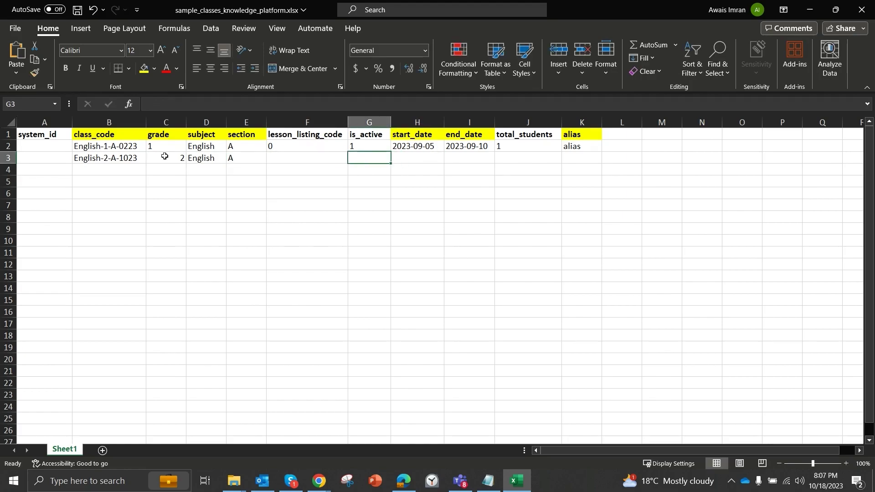
type("1")
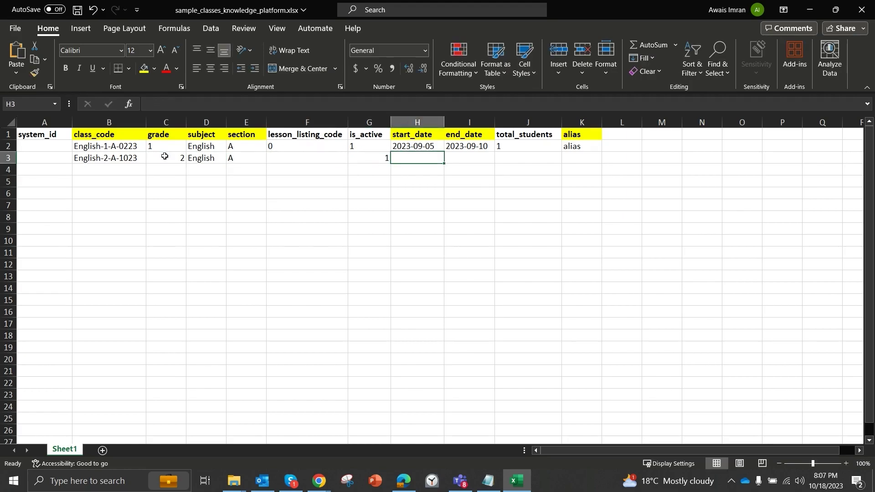
key("Tab")
Copy the sample start and end dates from H2:I2 into row 3.
key("Left")
key("Right")
key("Left")
key("Right")
key("Up")
key("shift+Right")
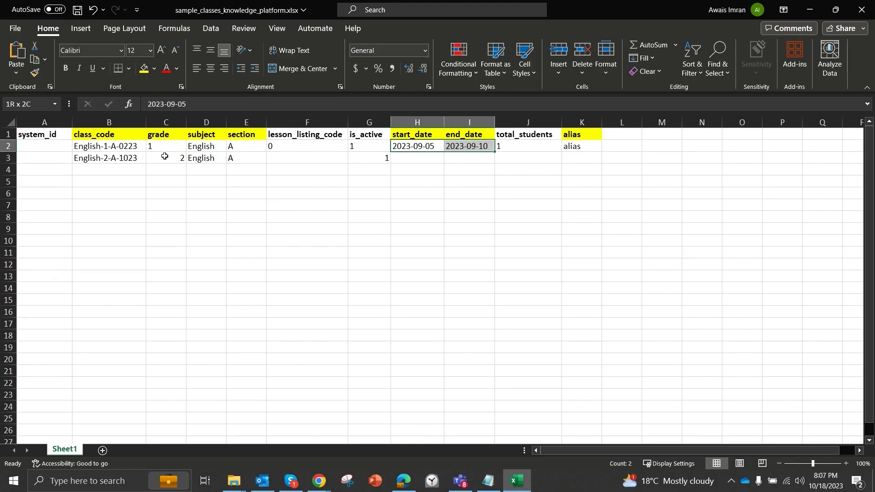
key("ctrl+c")
key("Down")
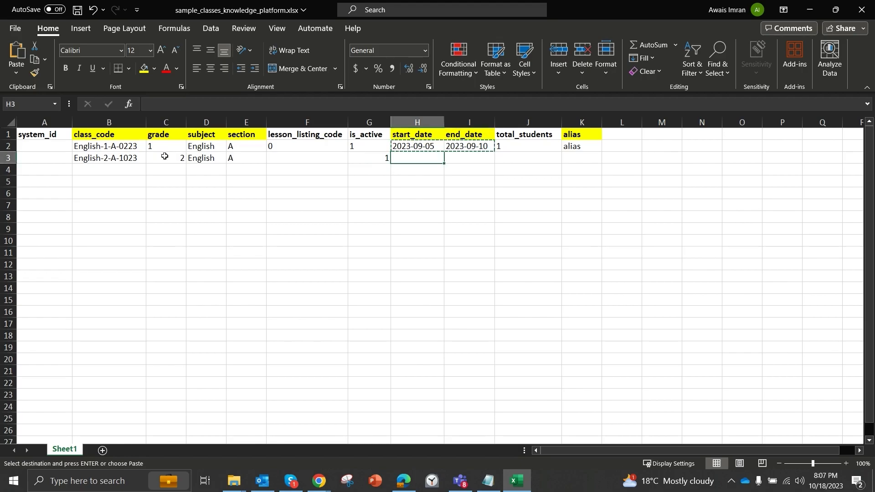
key("ctrl+v")
key("Right")
key("Left")
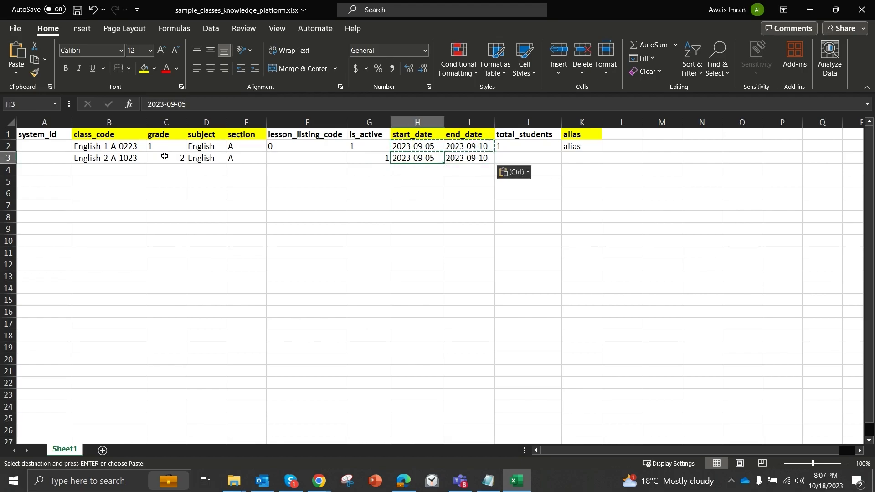
Change the start date in H3 to 2023-10-06.
left_click(197, 103)
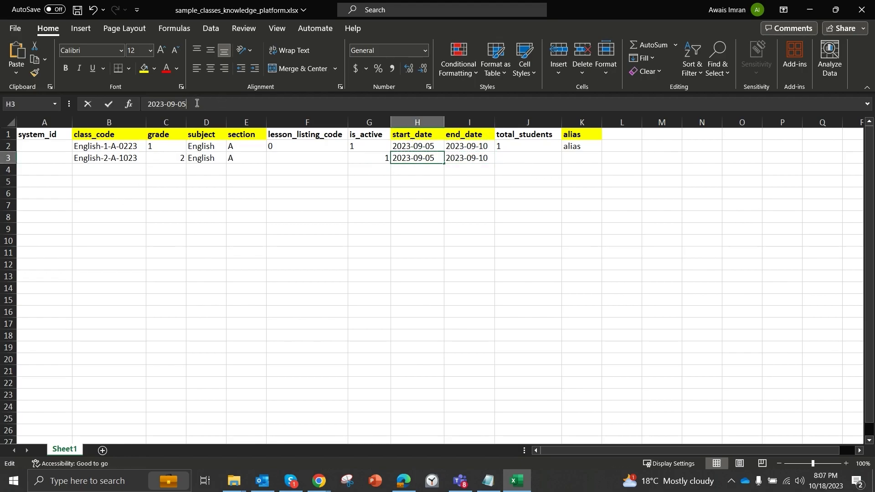
key("BackSpace")
type("6")
key("Left")
key("Left")
key("Left")
key("BackSpace")
key("BackSpace")
type("1")
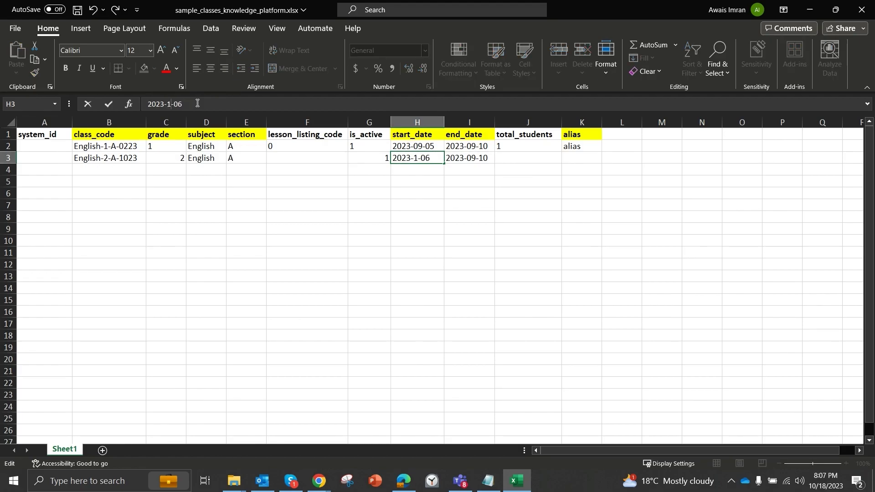
key("Return")
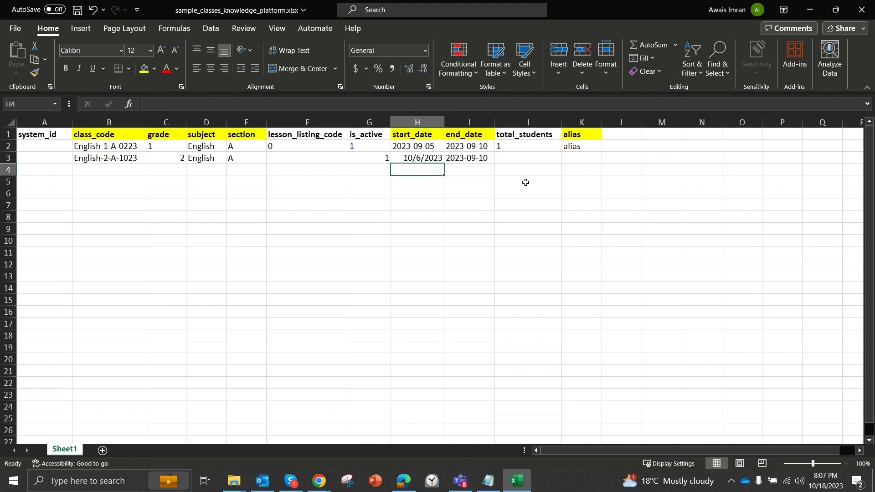
Change the end date in I3 to October 9, 2024.
left_click(483, 158)
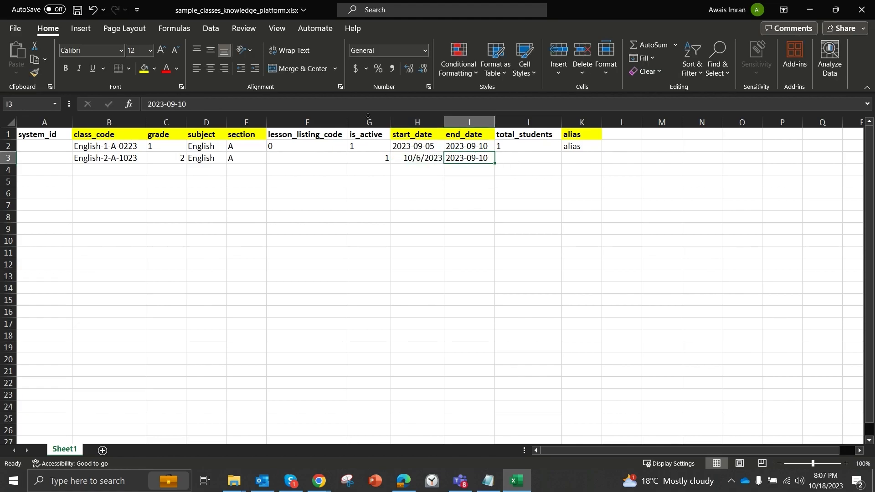
left_click(164, 104)
key("BackSpace")
type("4")
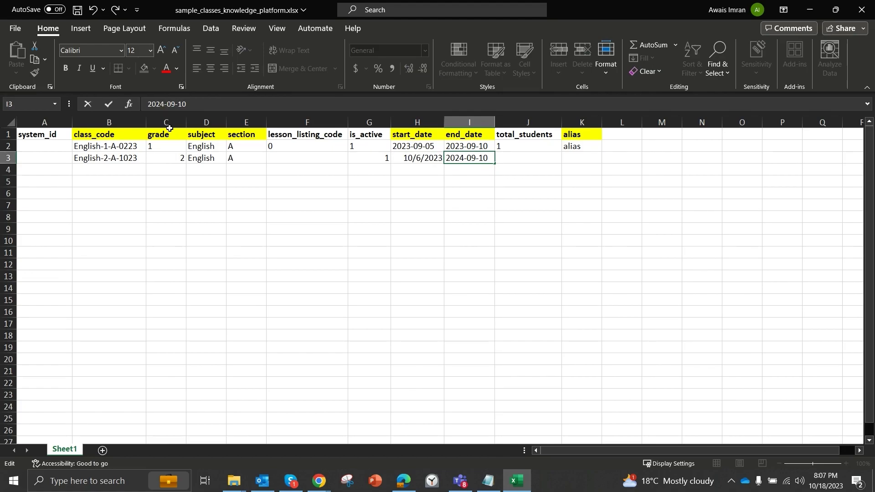
key("Right")
key("Delete")
key("Delete")
type("10/9")
left_click(524, 158)
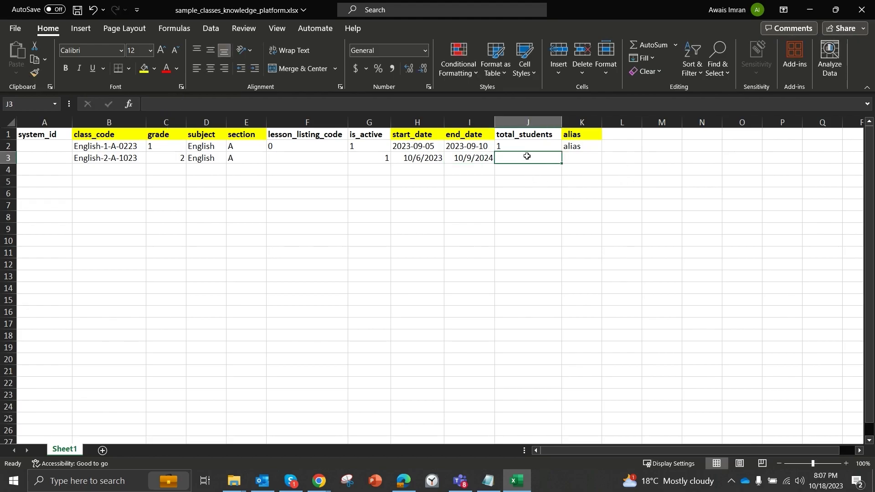
Widen the alias column and enter the alias English 2A in K3, leaving total_students blank.
left_click(580, 157)
left_click_drag(602, 121, 639, 121)
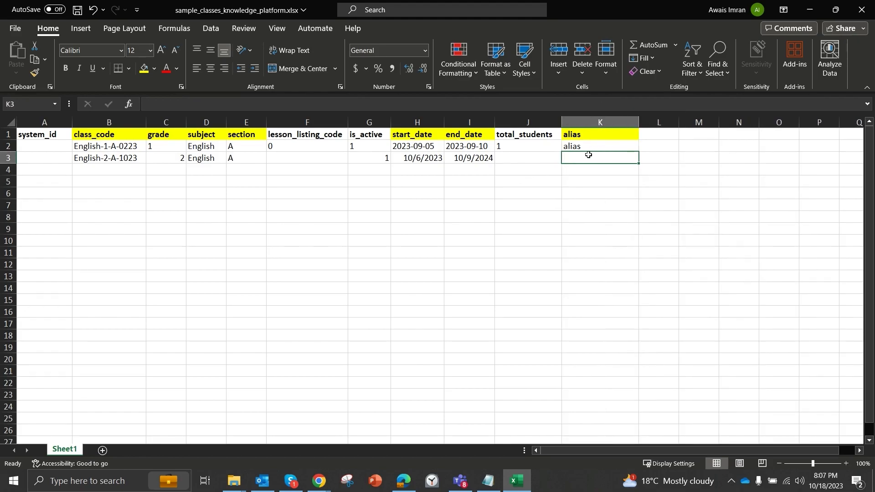
type("English 2A")
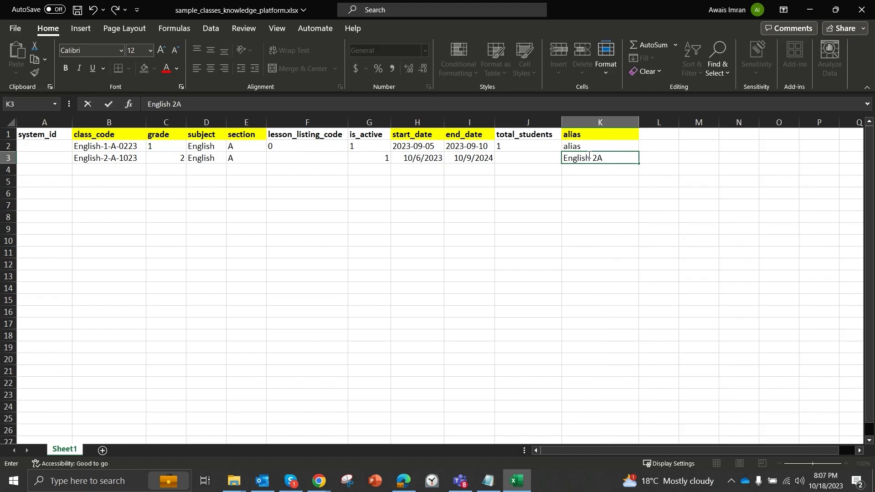
Duplicate the grade 2 English class record from B3:K3 into row 4.
key("Return")
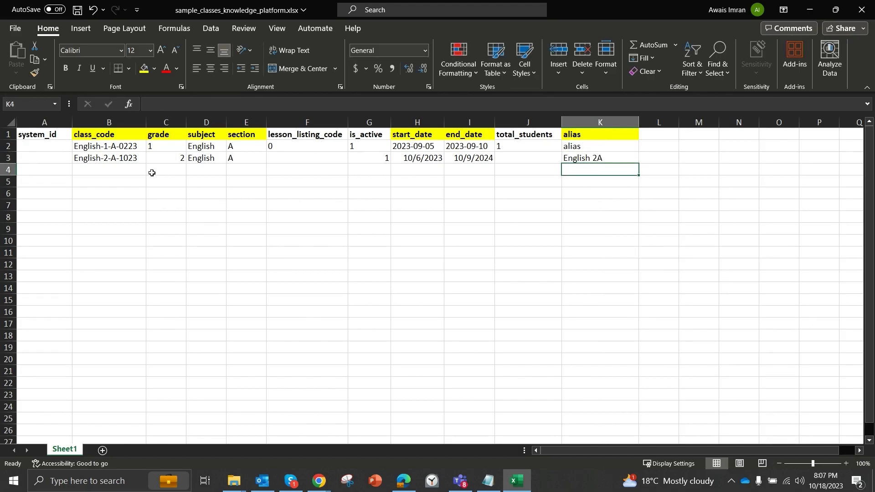
left_click(114, 159)
key("shift+Right")
key("shift+Right")
key("shift+Right")
key("shift+Right")
key("shift+Right")
key("shift+Right")
key("shift+Right")
key("shift+Right")
key("shift+Right")
key("shift+Right")
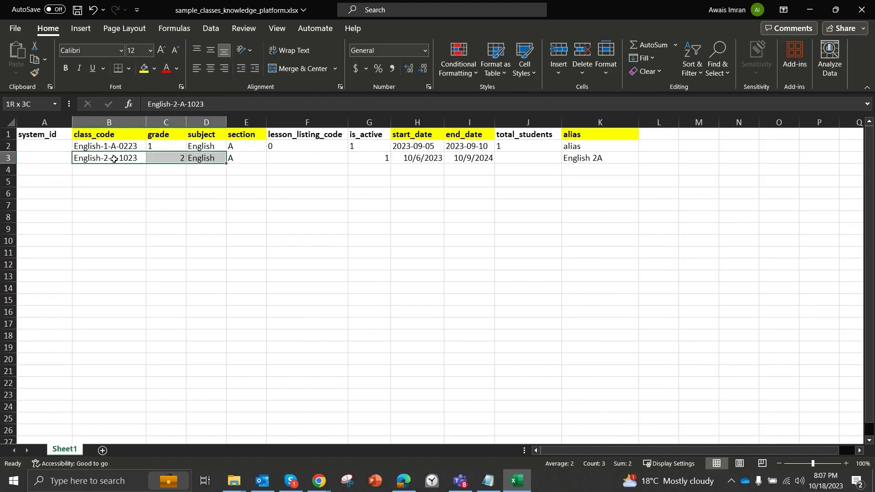
key("shift+Left")
key("ctrl+c")
key("Down")
key("ctrl+v")
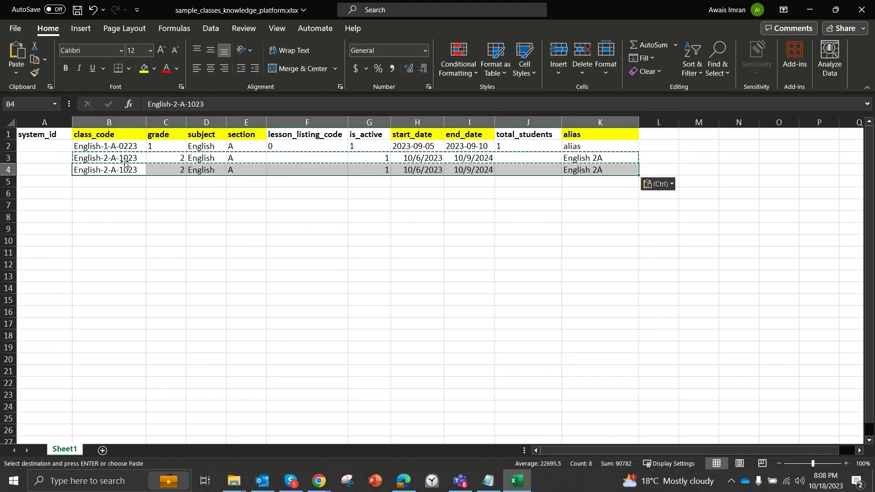
Change the class code in B4 to English-2-B-1023.
left_click(124, 170)
left_click(185, 104)
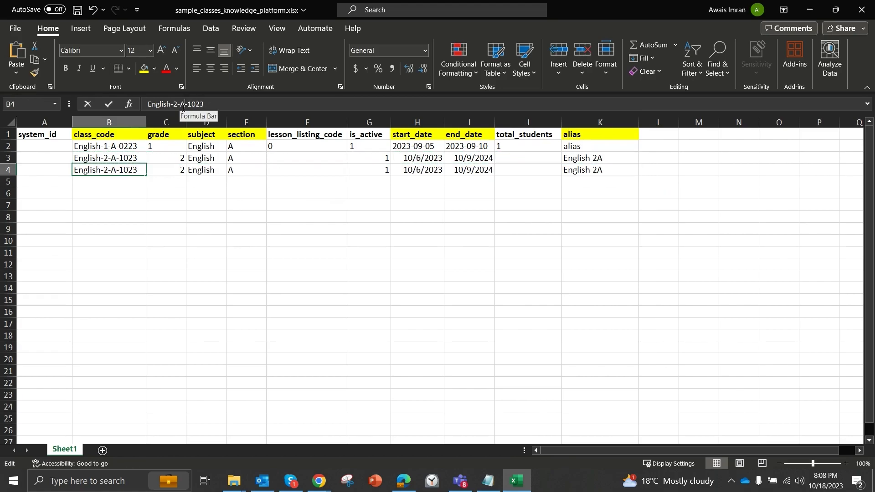
key("BackSpace")
type("B")
key("Return")
Set the section in E4 to B.
key("Up")
key("Right")
key("Right")
key("Right")
type("B")
key("Return")
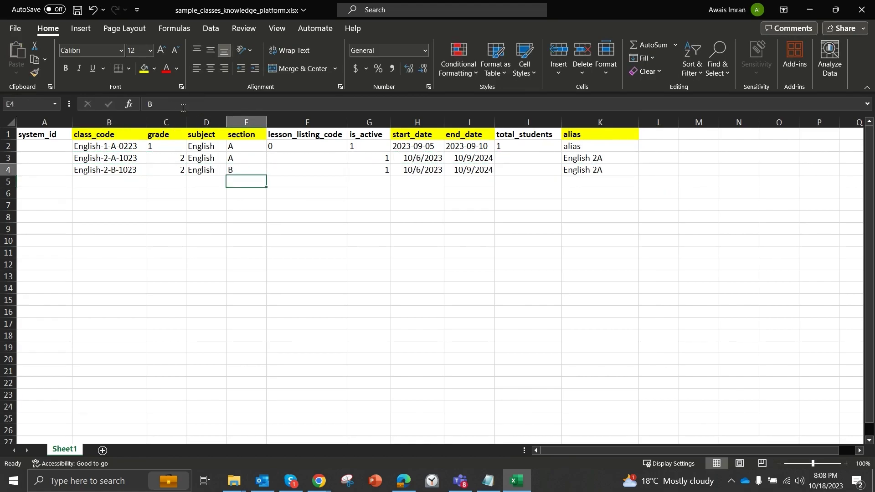
Change the alias in K4 to English 2B.
key("Up")
key("Right")
key("Right")
key("Right")
key("Left")
key("Right")
key("Right")
key("Right")
key("Right")
key("Right")
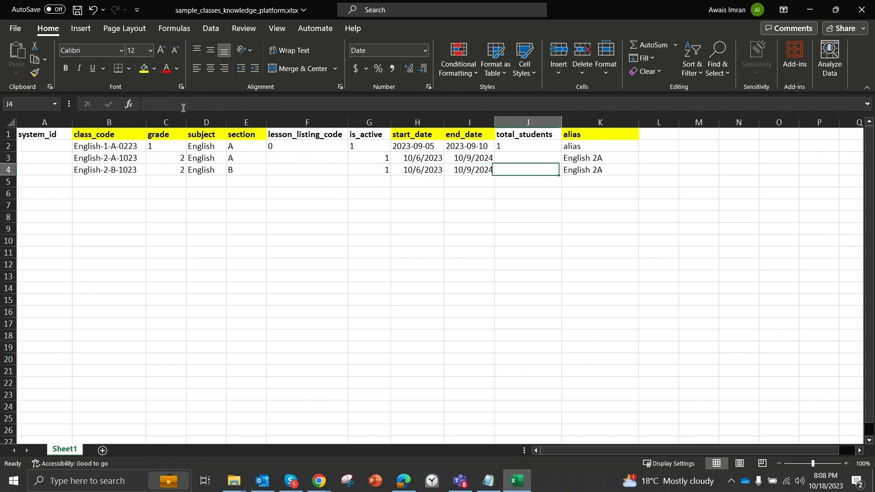
key("Left")
left_click(183, 108)
key("BackSpace")
type("B")
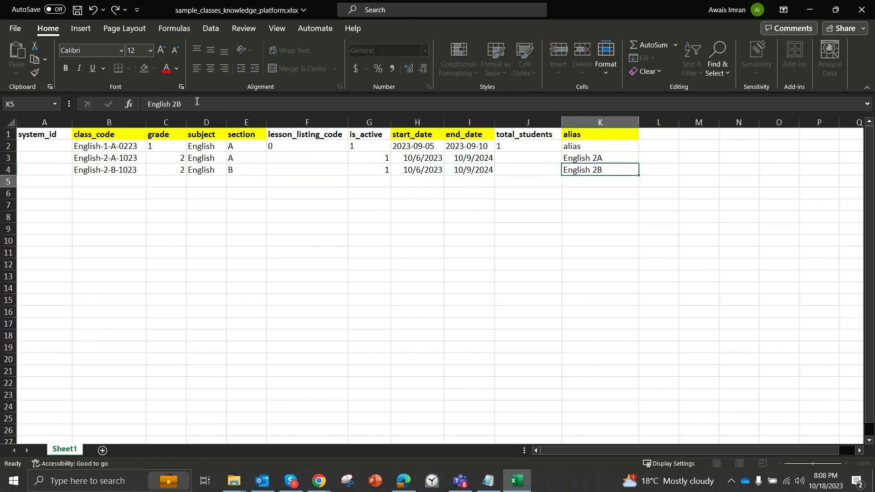
key("Return")
Duplicate the section B class record from B4:K4 into row 5.
key("Up")
key("Left")
key("Left")
key("Left")
key("Left")
key("Left")
key("Left")
key("Left")
key("Left")
key("Left")
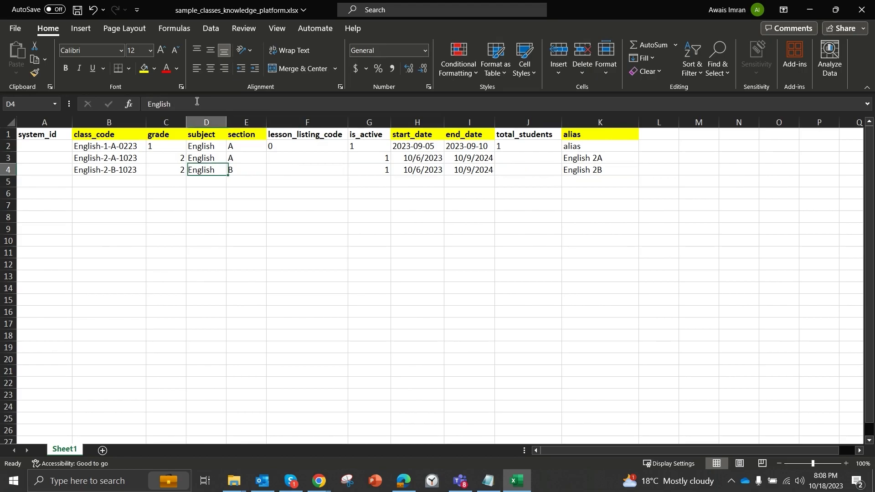
key("Up")
key("Down")
key("Up")
key("Down")
key("Up")
key("Down")
key("Down")
key("Up")
key("shift+Right")
key("shift+Right")
key("shift+Right")
key("shift+Right")
key("shift+Right")
key("shift+Right")
key("shift+Right")
key("shift+Right")
key("shift+Right")
key("shift+Right")
key("shift+Left")
key("ctrl+c")
key("Down")
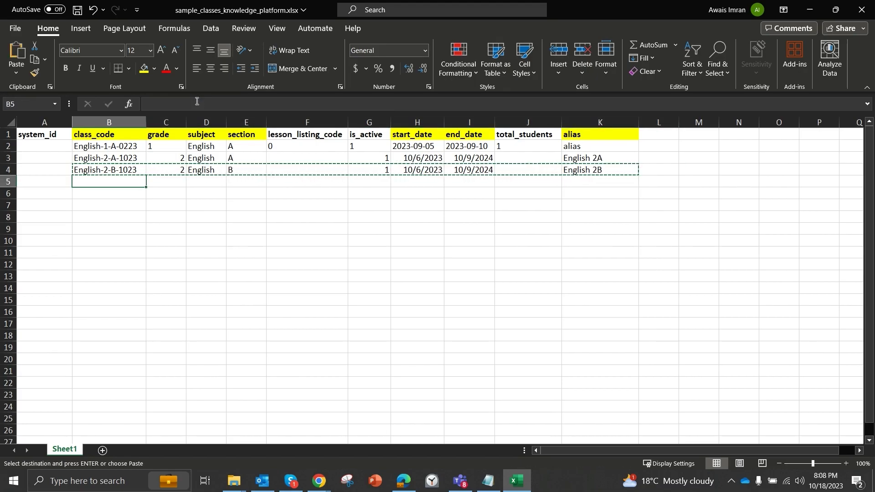
key("ctrl+v")
Set the section in E5 to C.
key("Right")
key("Right")
key("Right")
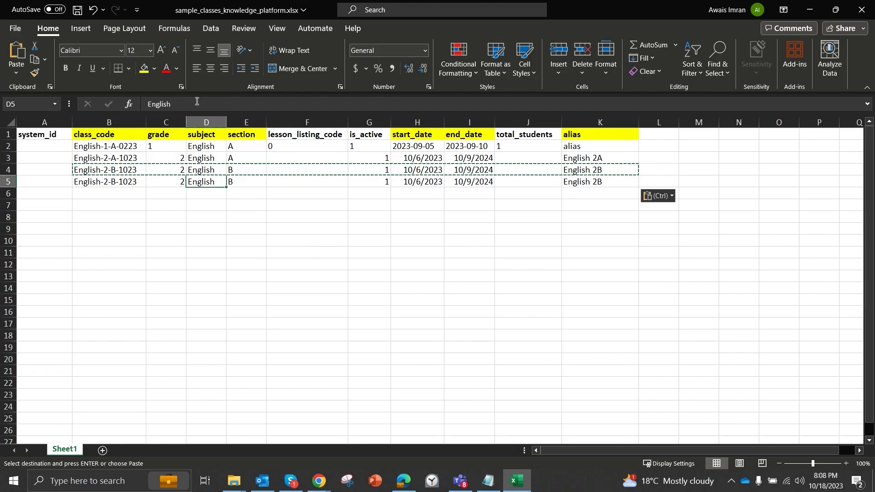
type("C")
key("Left")
Change the class code in B5 to English-2-C-1023.
key("Left")
key("Left")
key("Left")
key("Right")
left_click(185, 104)
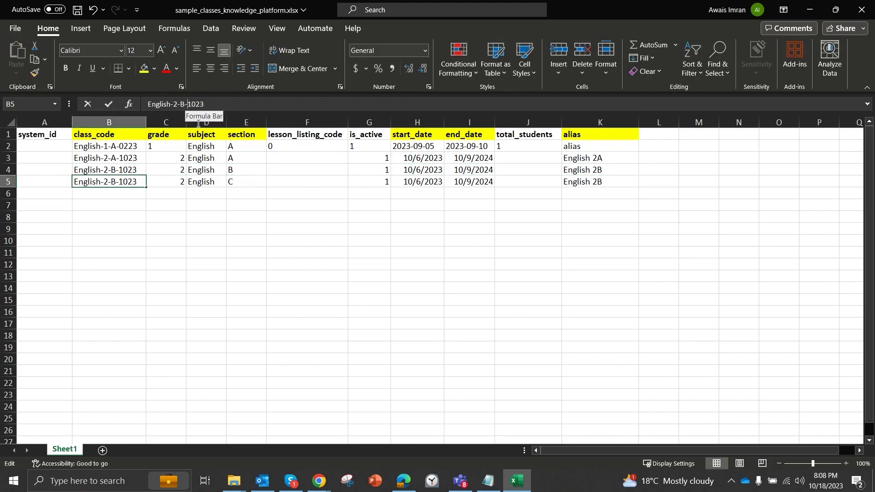
key("BackSpace")
type("C")
key("Return")
Change the alias in K5 to English 2C and save the workbook.
key("Up")
key("Right")
key("Right")
key("Right")
key("Right")
key("Right")
key("Right")
key("Right")
key("Right")
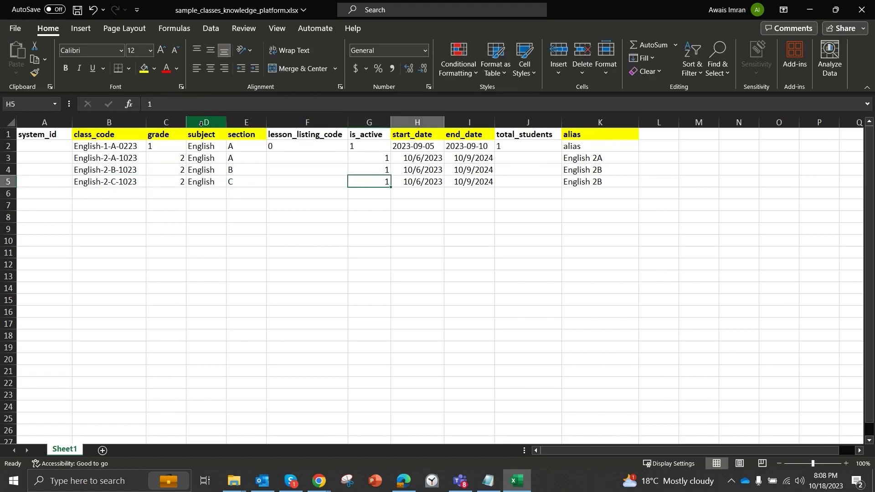
key("Right")
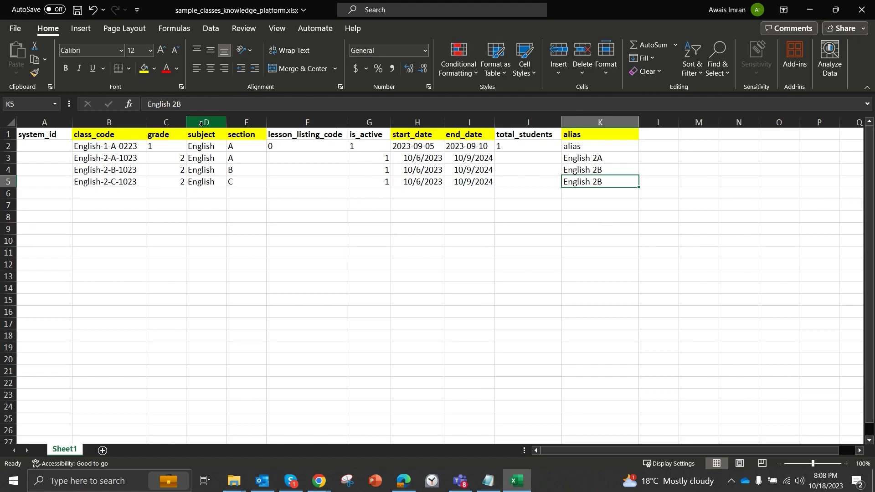
left_click(195, 107)
key("BackSpace")
type("C")
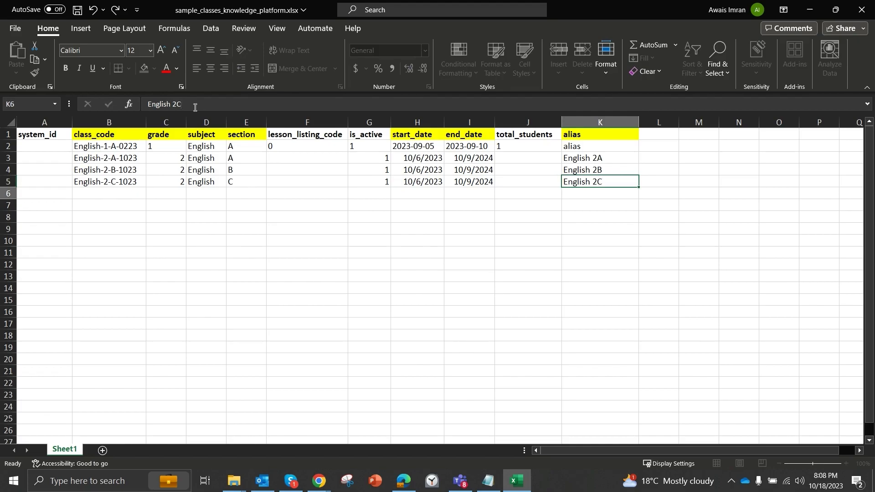
key("Return")
left_click(262, 193)
key("ctrl+s")
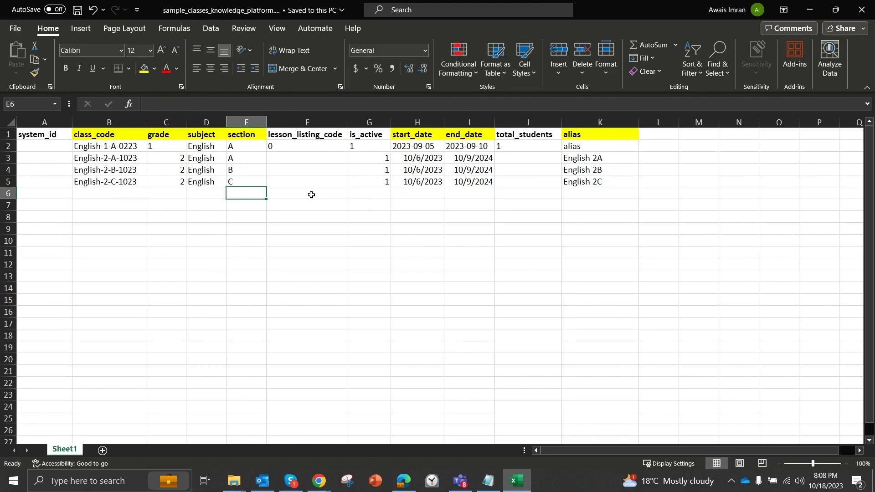
Switch to the Knowledge Platform portal in Chrome and import the classes from sample_classes_knowledge_platform.xlsx in the Downloads folder.
key("alt+Tab")
key("alt+Tab")
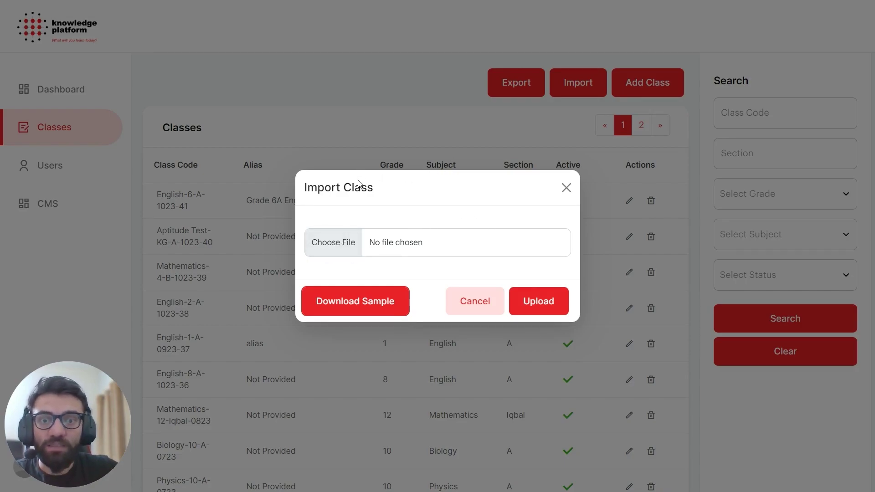
left_click(334, 241)
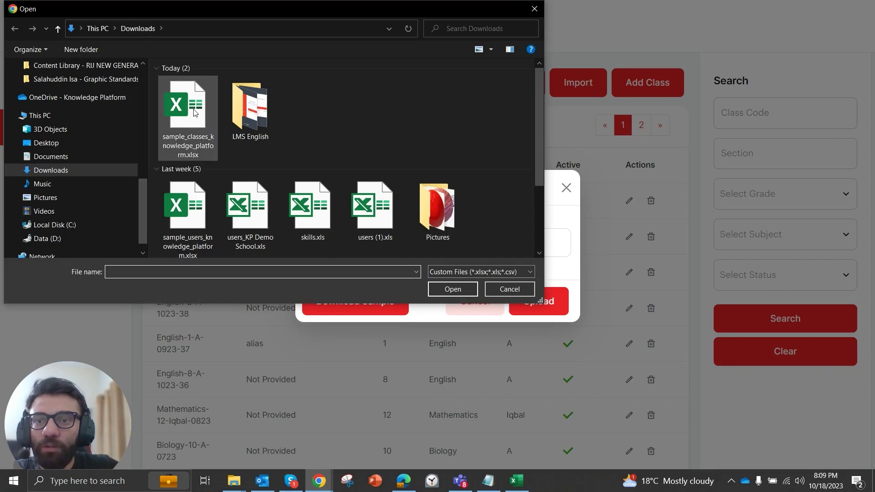
left_click(168, 91)
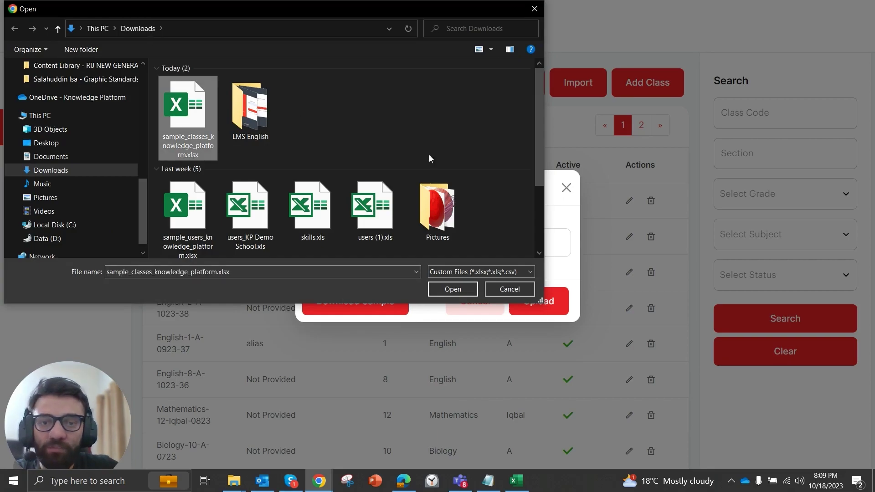
left_click(452, 290)
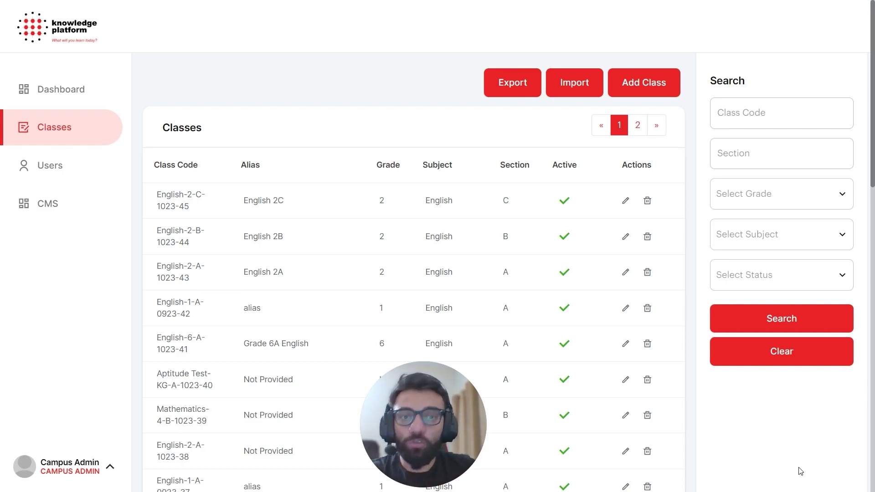
Open the imported English 2C class for editing, review its details, and save it.
scroll(507, 381, "down", 2)
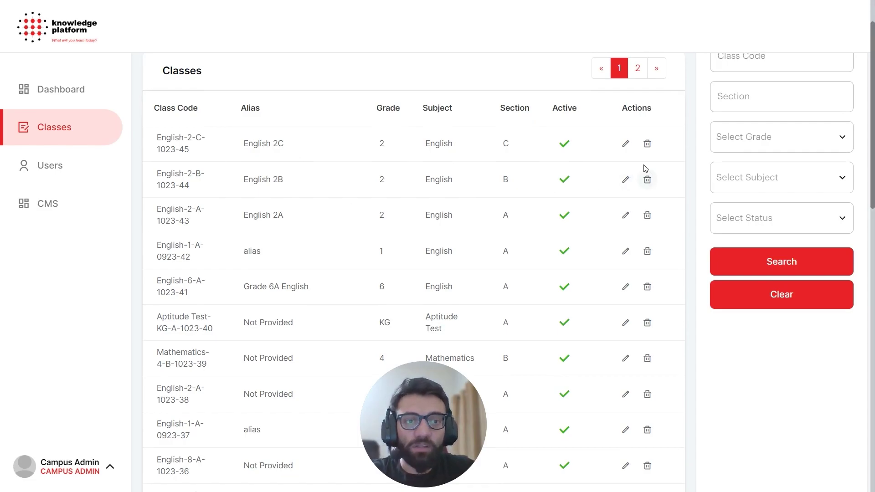
left_click(625, 144)
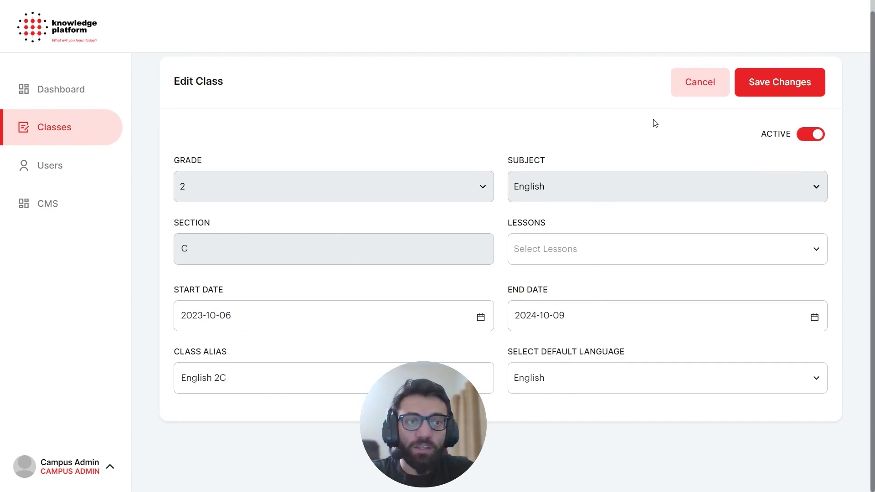
left_click(769, 82)
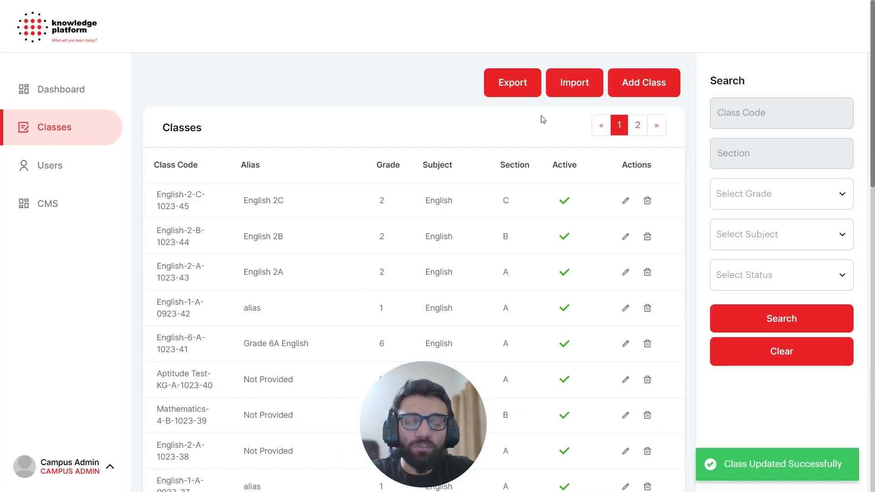
scroll(602, 133, "down", 1)
scroll(601, 132, "up", 3)
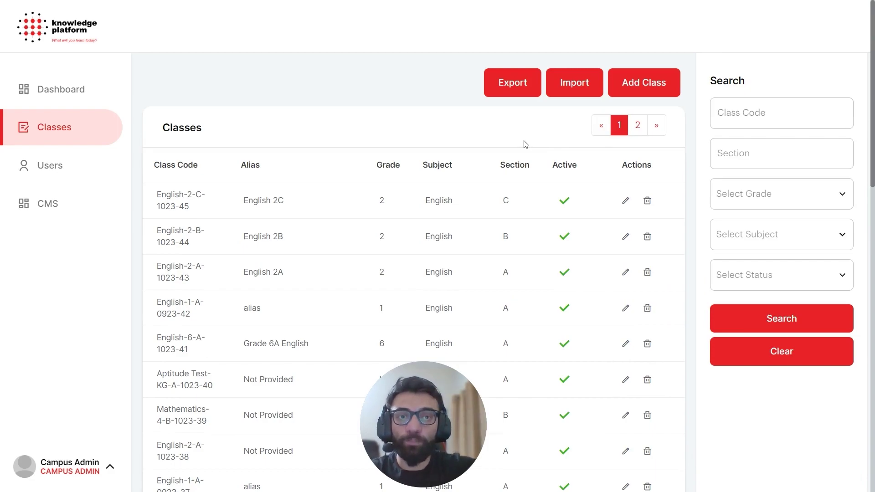
mouse_move(499, 5)
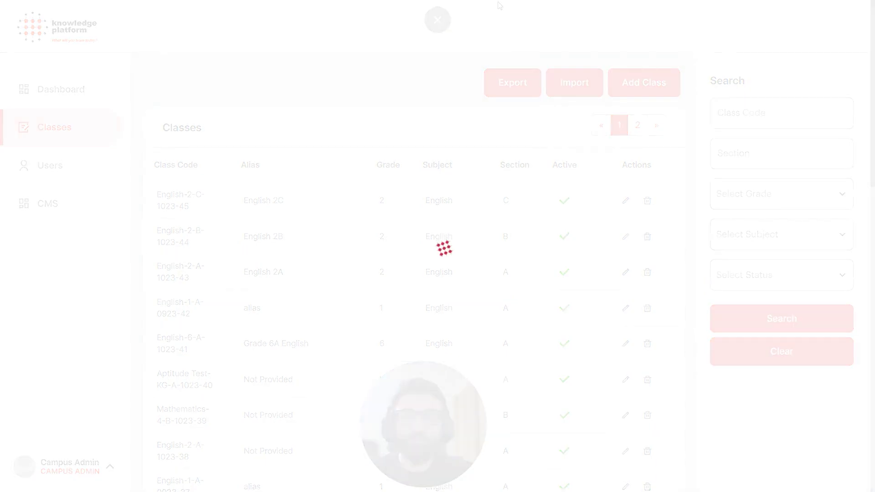